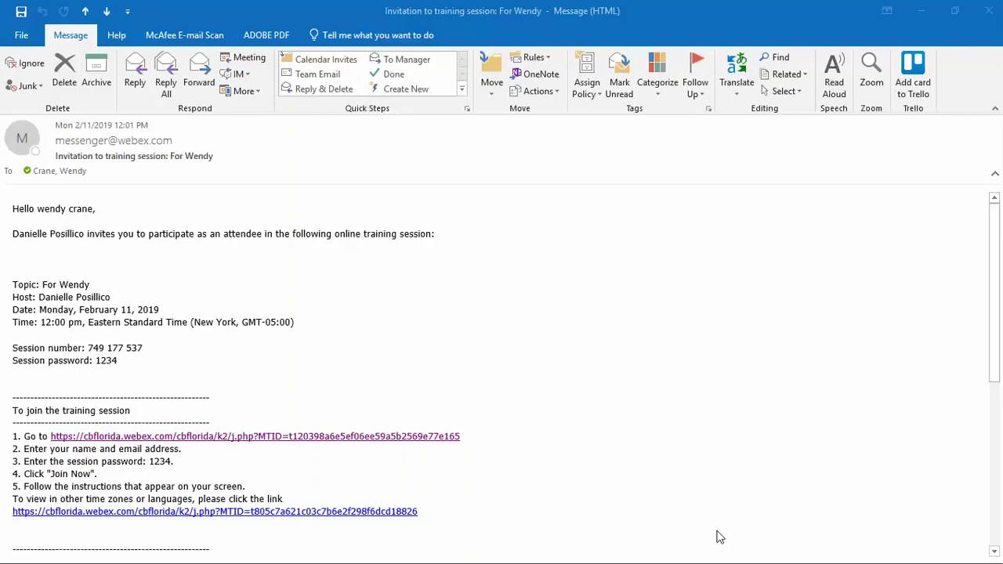
Open the training session join link from the Webex invitation email.
{"action": "left_click", "coordinate": [360, 439]}
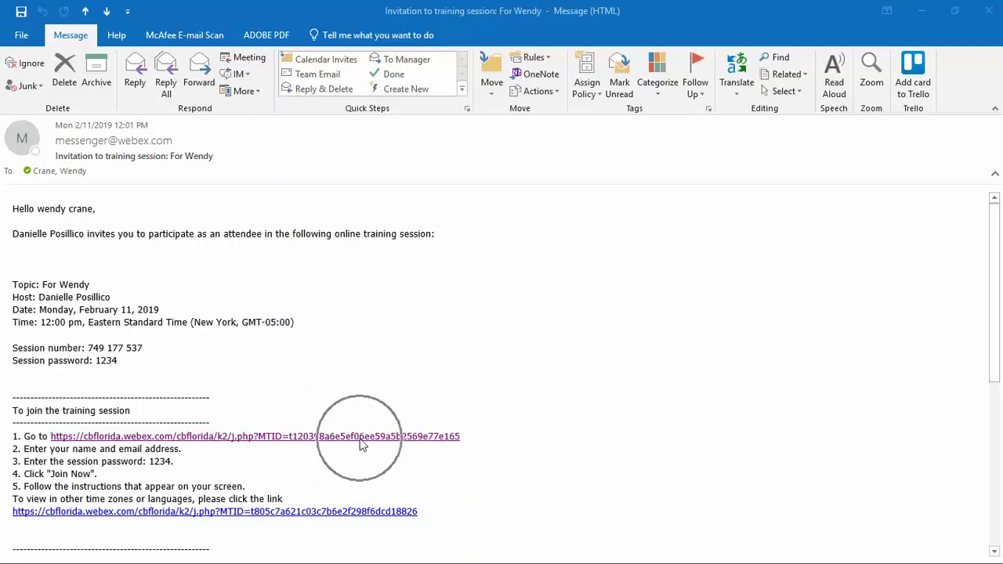
Enter the attendee's full name and corrected email address on the join form, then join.
{"action": "left_click", "coordinate": [361, 439]}
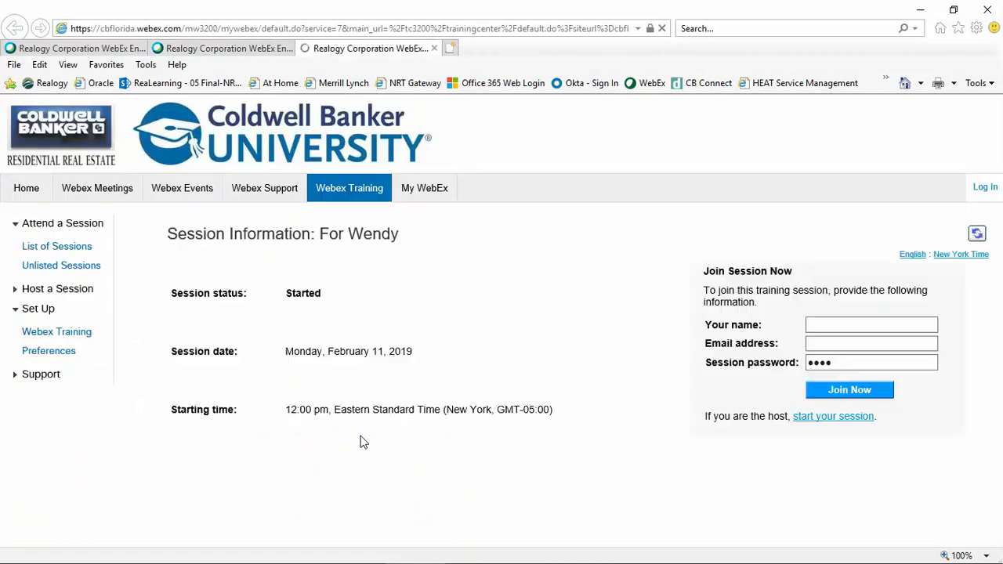
{"action": "left_click", "coordinate": [811, 330]}
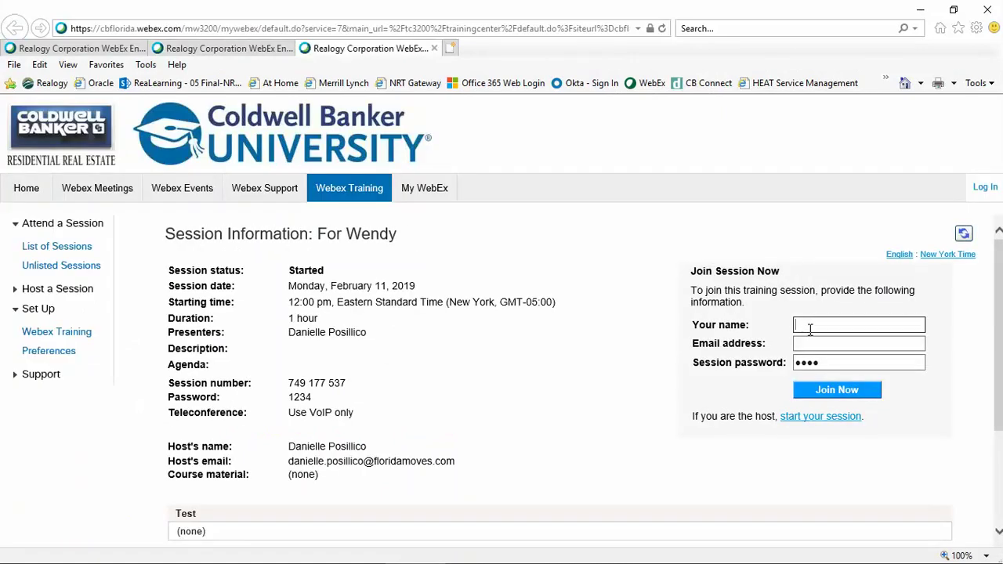
{"action": "key", "text": "Tab"}
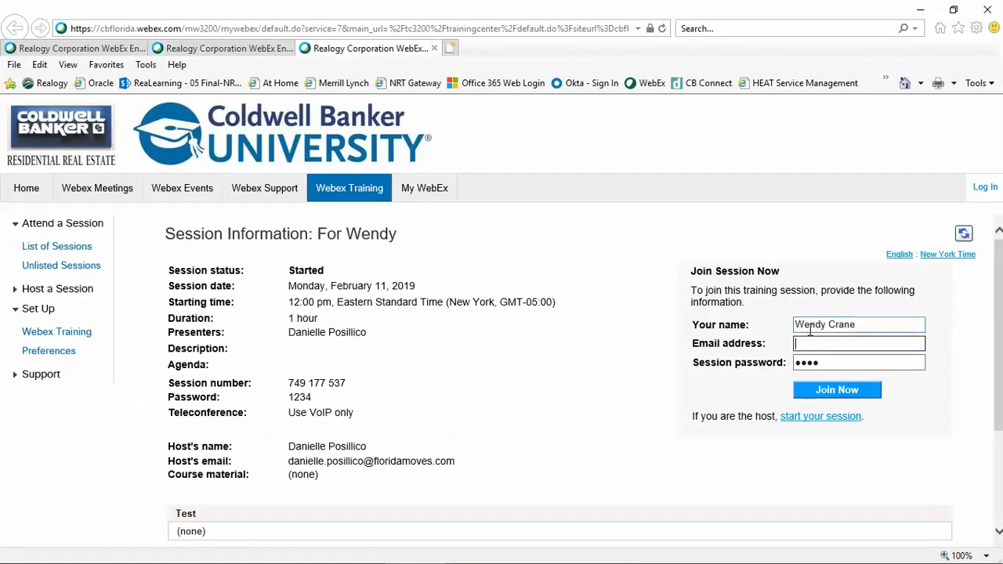
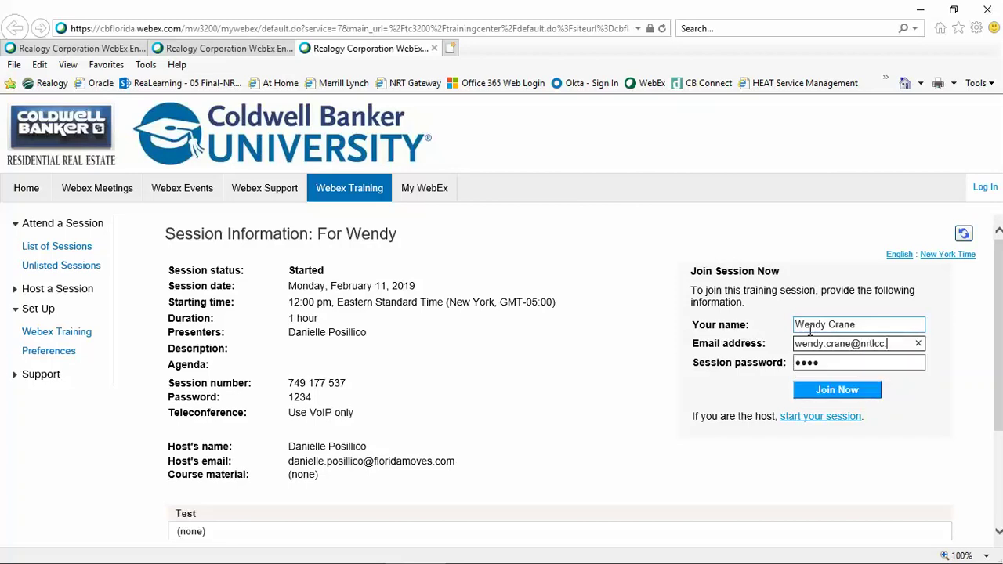
{"action": "left_click", "coordinate": [842, 363]}
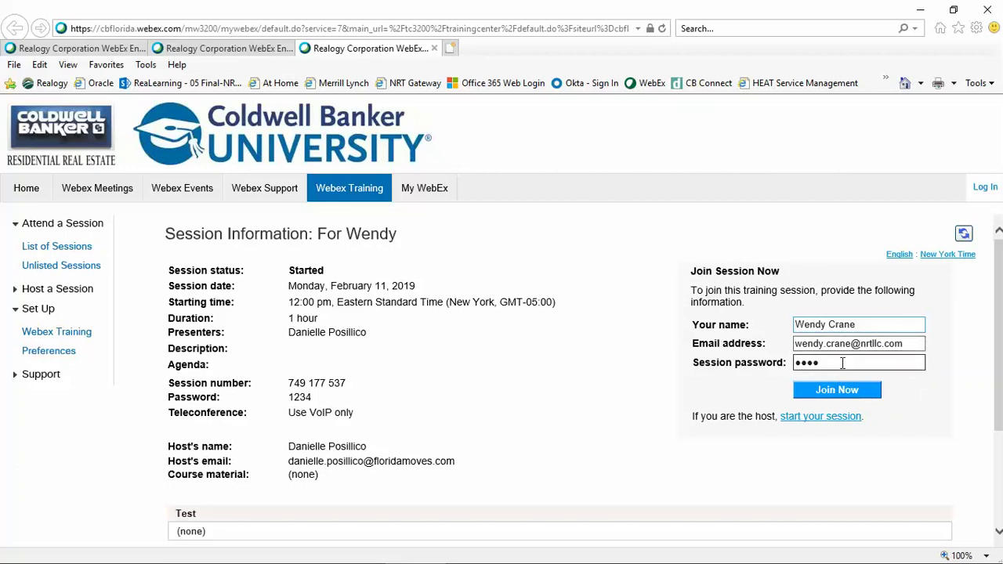
{"action": "left_click", "coordinate": [843, 396]}
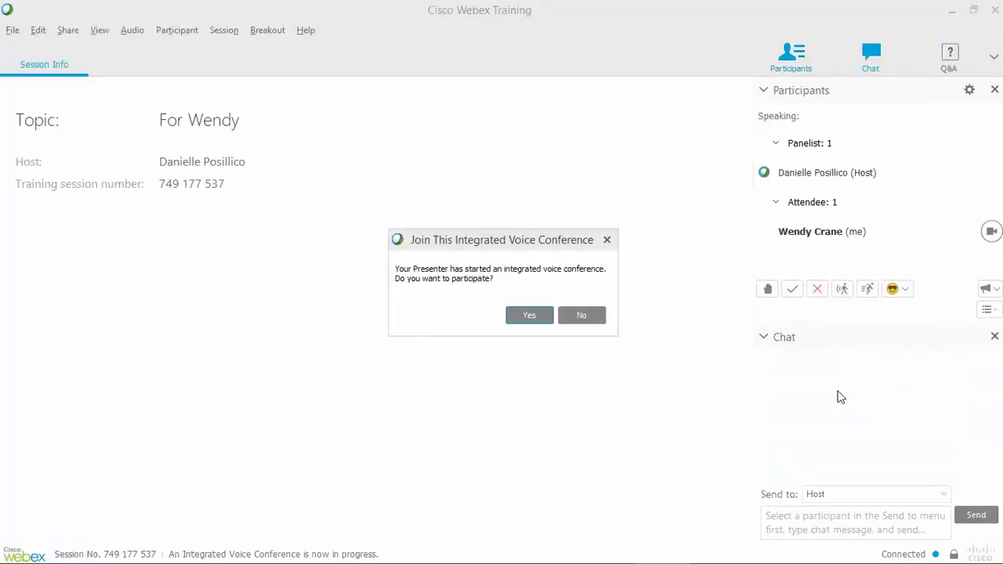
Join now, accept the integrated voice conference, and close the Volume panel.
{"action": "left_click", "coordinate": [459, 296]}
{"action": "left_click", "coordinate": [531, 311]}
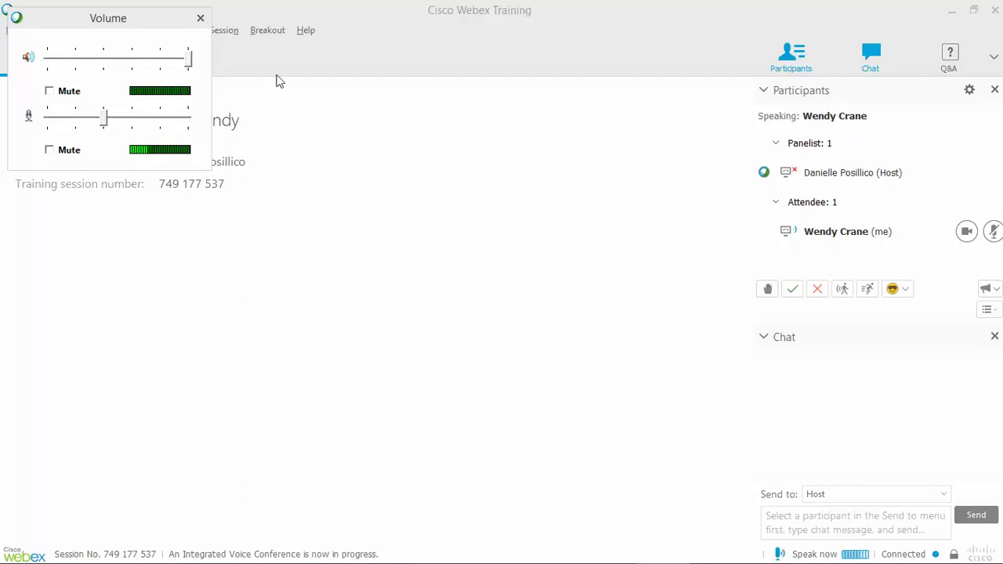
{"action": "left_click", "coordinate": [200, 19]}
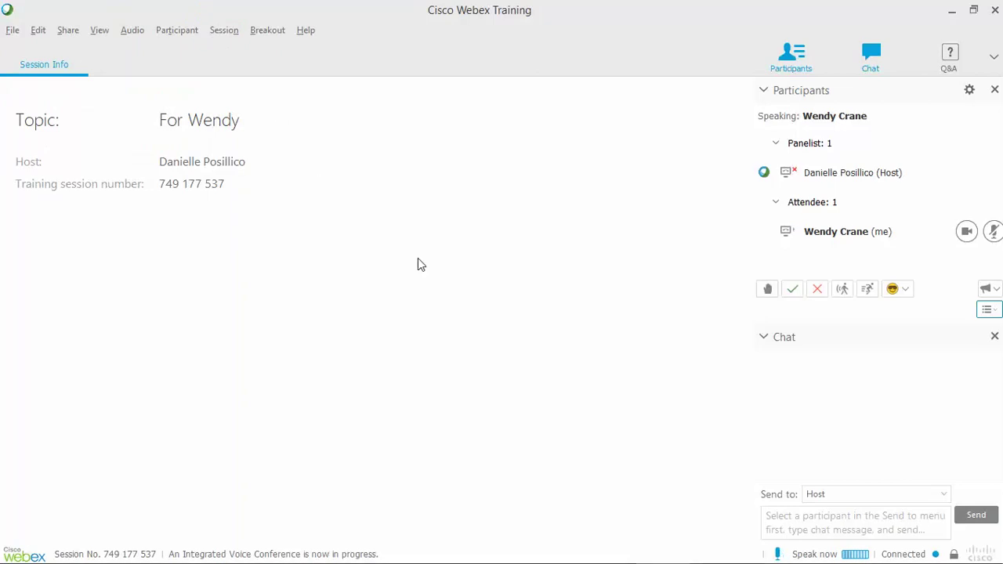
{"action": "left_click", "coordinate": [133, 31]}
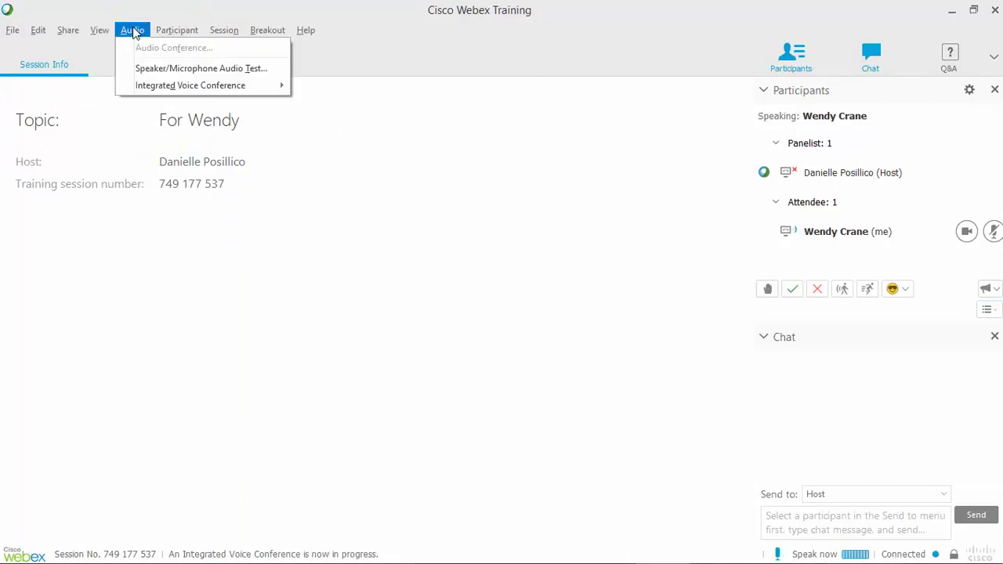
Test the Plantronics speakers at about half volume by playing a test sound.
{"action": "left_click", "coordinate": [151, 72]}
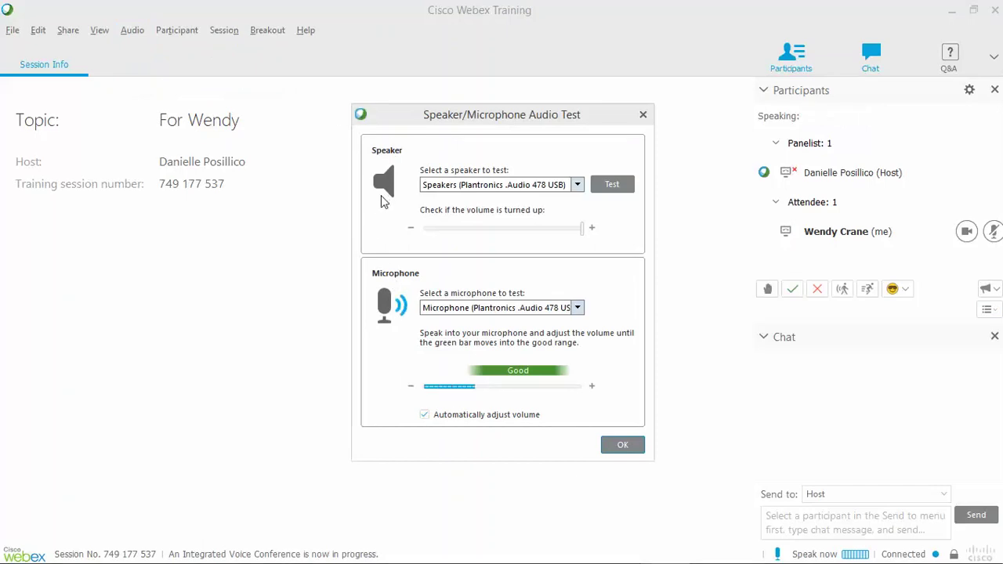
{"action": "left_click", "coordinate": [577, 184]}
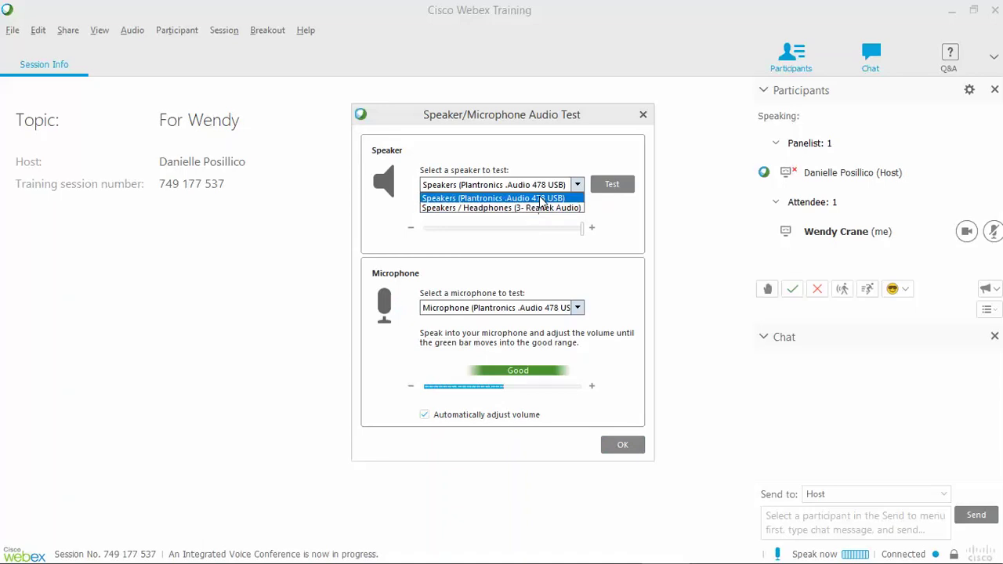
{"action": "left_click", "coordinate": [541, 200]}
{"action": "left_click_drag", "start_coordinate": [582, 228], "coordinate": [502, 235]}
{"action": "left_click", "coordinate": [613, 185]}
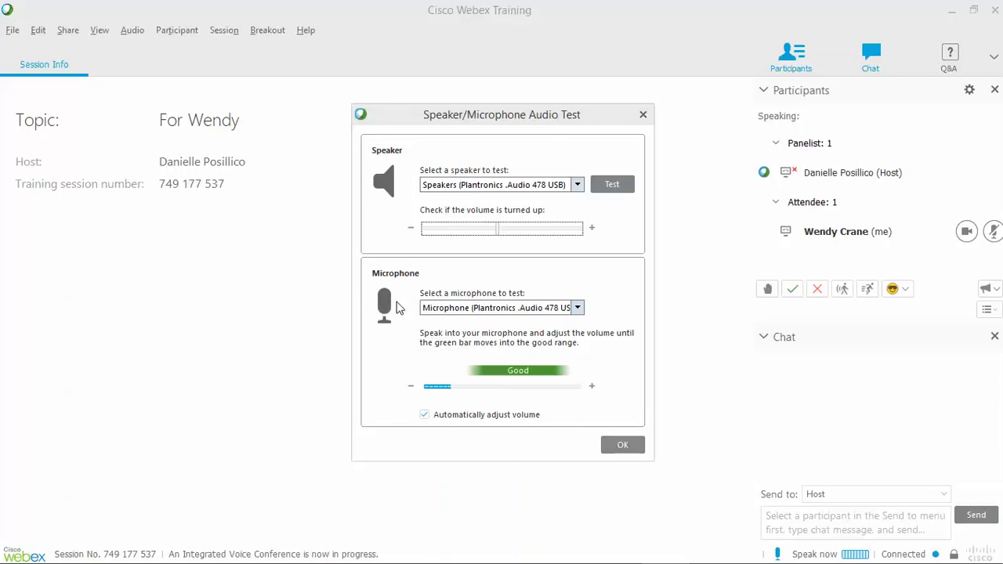
Keep the Plantronics microphone selected and finish the audio test.
{"action": "left_click", "coordinate": [578, 308]}
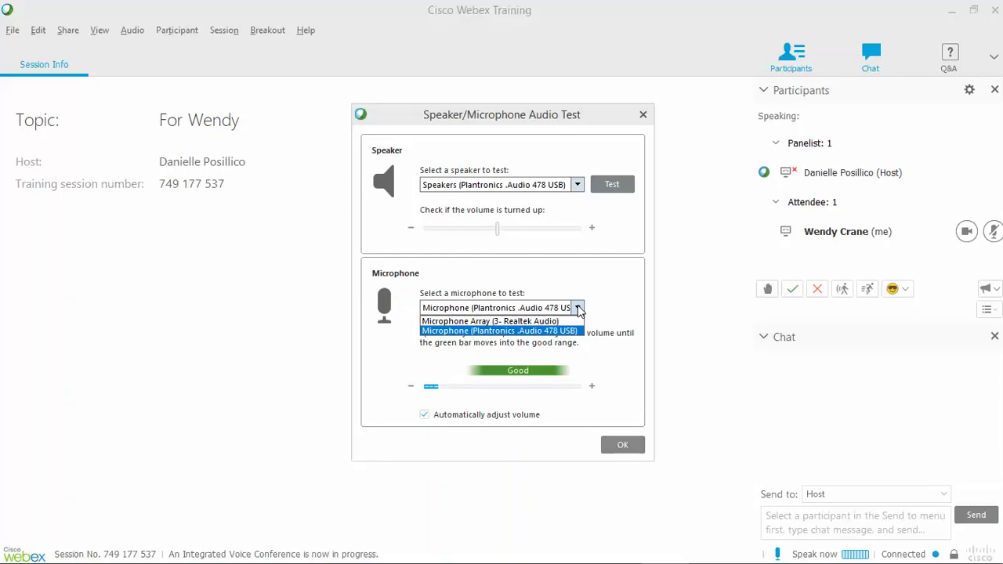
{"action": "left_click", "coordinate": [580, 311]}
{"action": "left_click", "coordinate": [624, 445]}
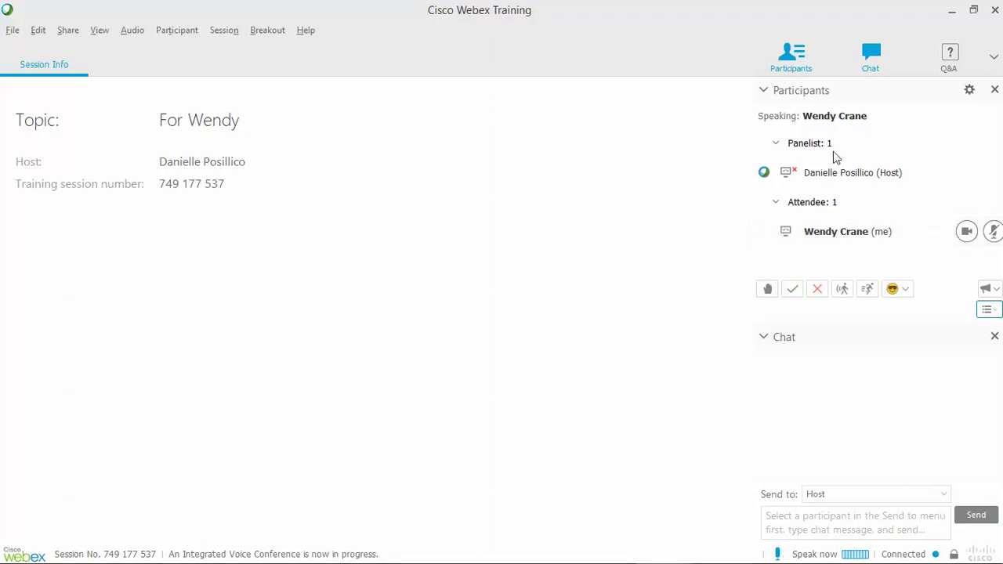
Leave the integrated voice conference from the Audio menu.
{"action": "left_click", "coordinate": [135, 36]}
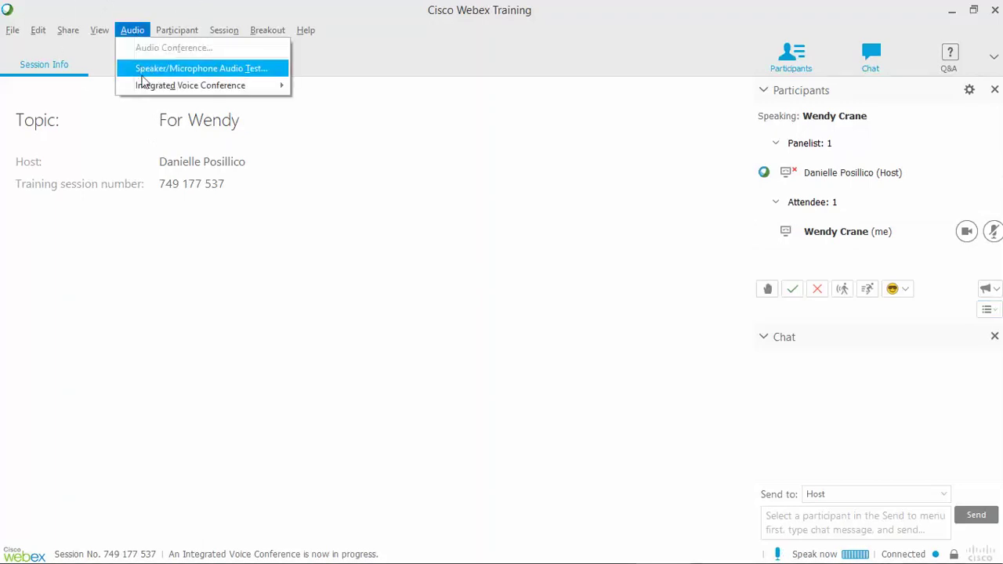
{"action": "mouse_move", "coordinate": [144, 84]}
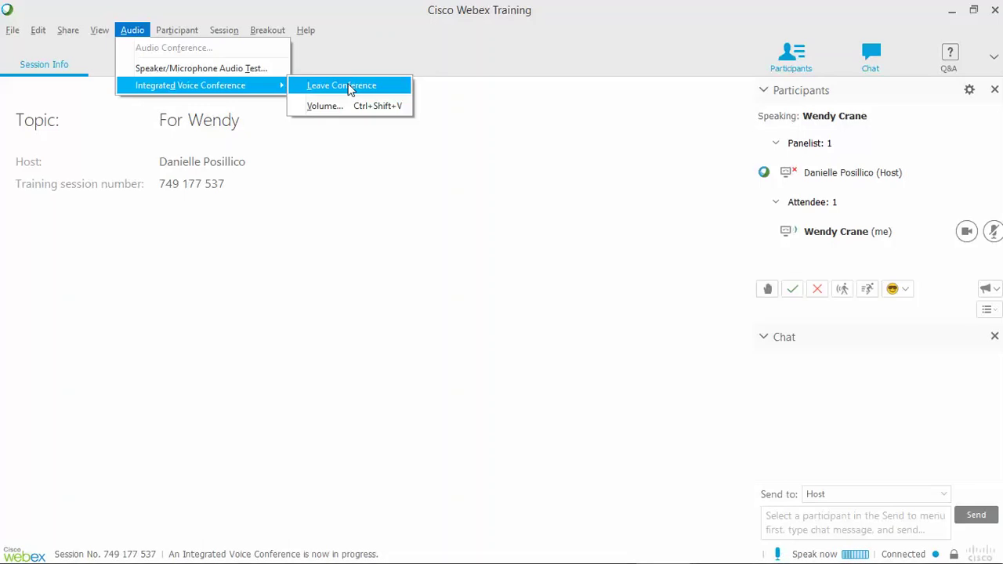
{"action": "left_click", "coordinate": [349, 88]}
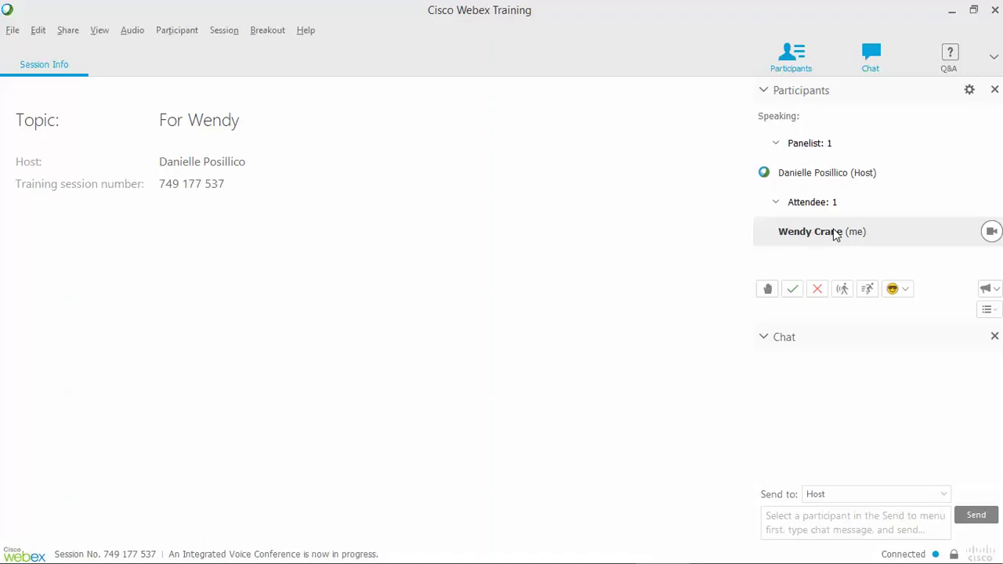
Rejoin the integrated voice conference, close the volume window, and signal Yes to the host.
{"action": "left_click", "coordinate": [135, 32]}
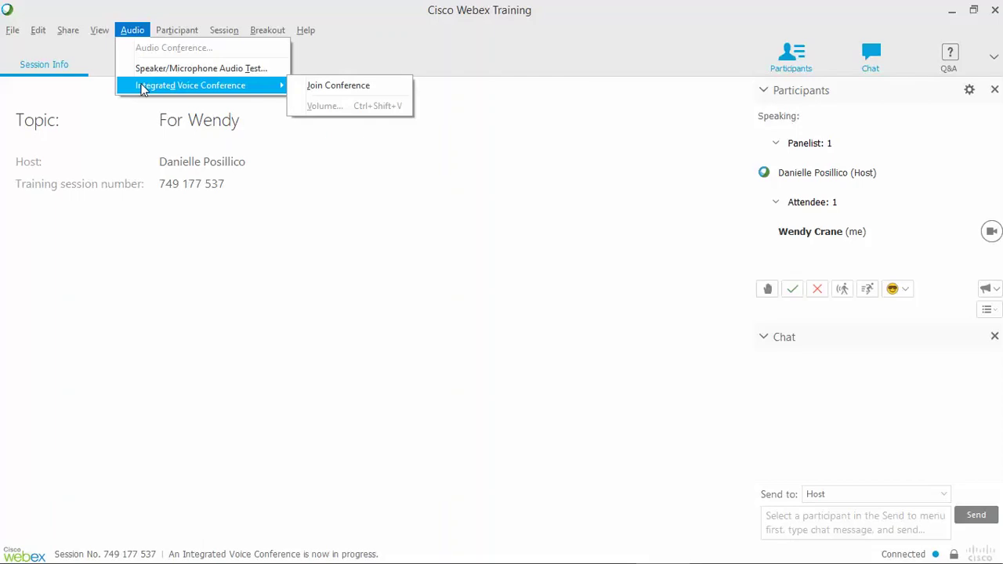
{"action": "left_click", "coordinate": [350, 87]}
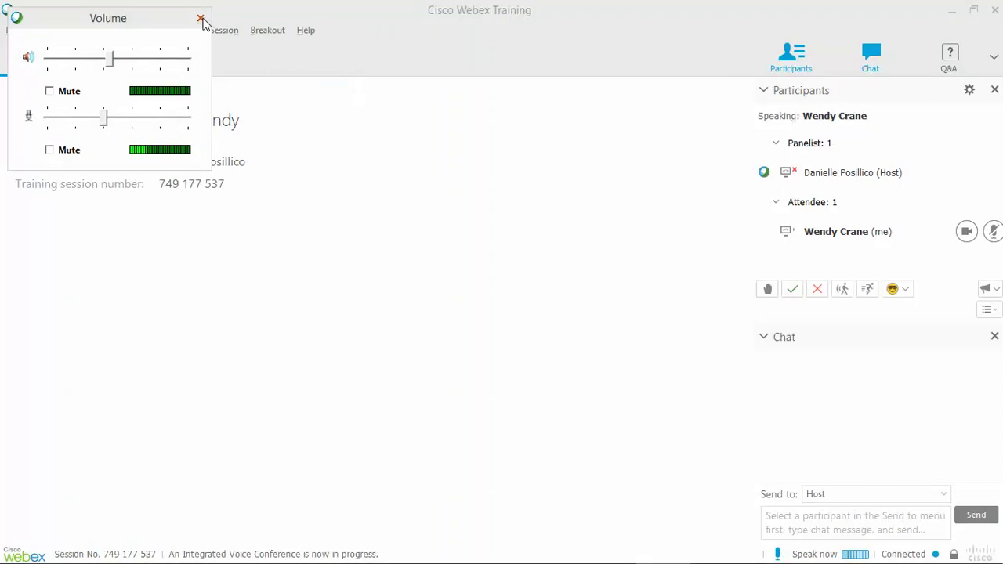
{"action": "left_click", "coordinate": [201, 20]}
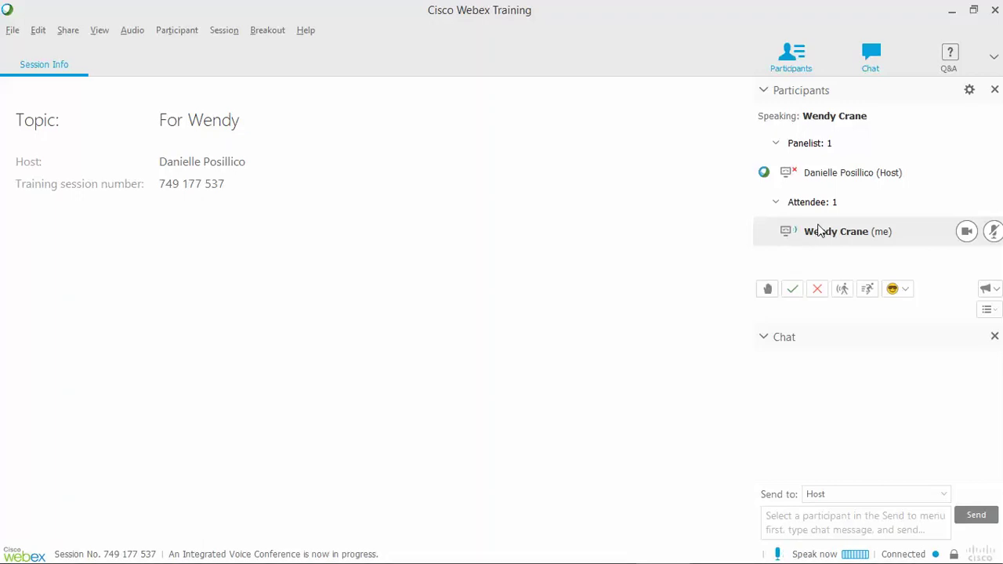
{"action": "left_click", "coordinate": [814, 318]}
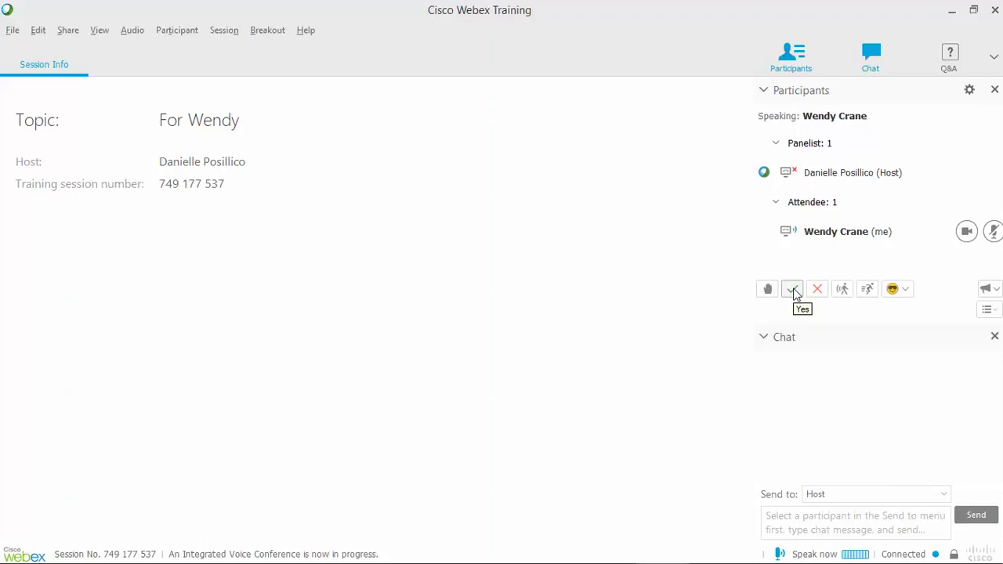
Answer Yes then No, show coffee cup then lightbulb emoticons, and finally raise your hand.
{"action": "left_click", "coordinate": [793, 290]}
{"action": "left_click", "coordinate": [817, 290]}
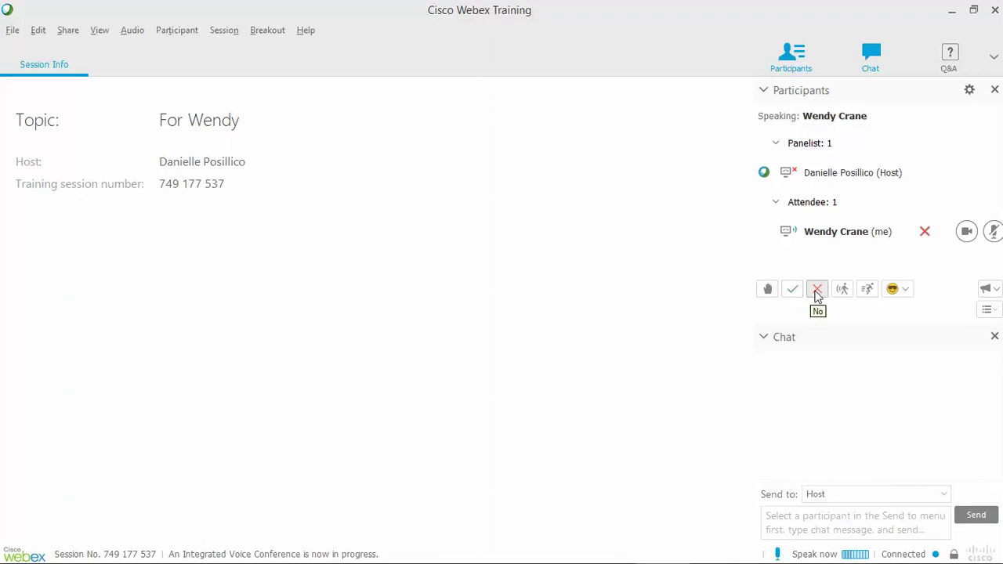
{"action": "left_click", "coordinate": [907, 290]}
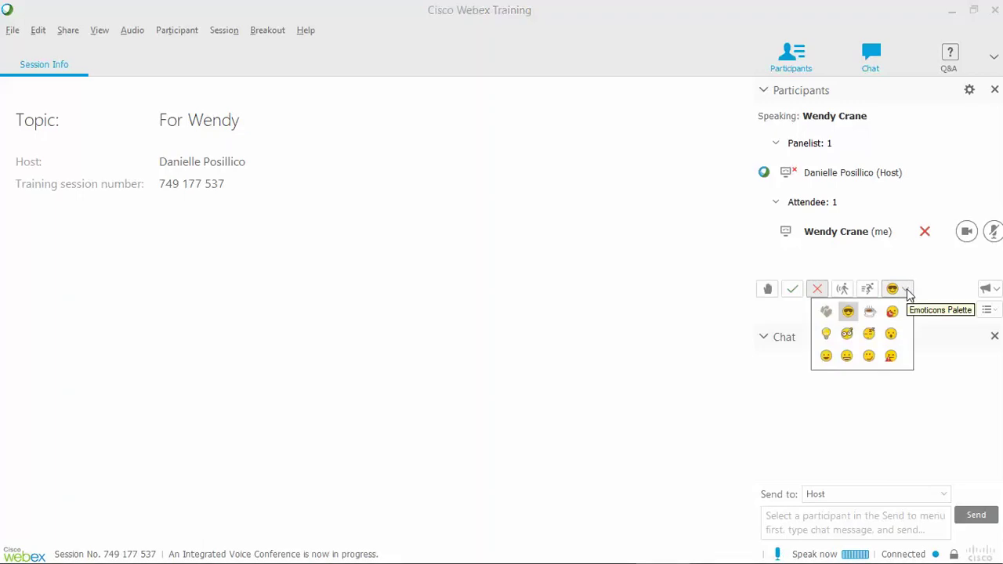
{"action": "left_click", "coordinate": [869, 312]}
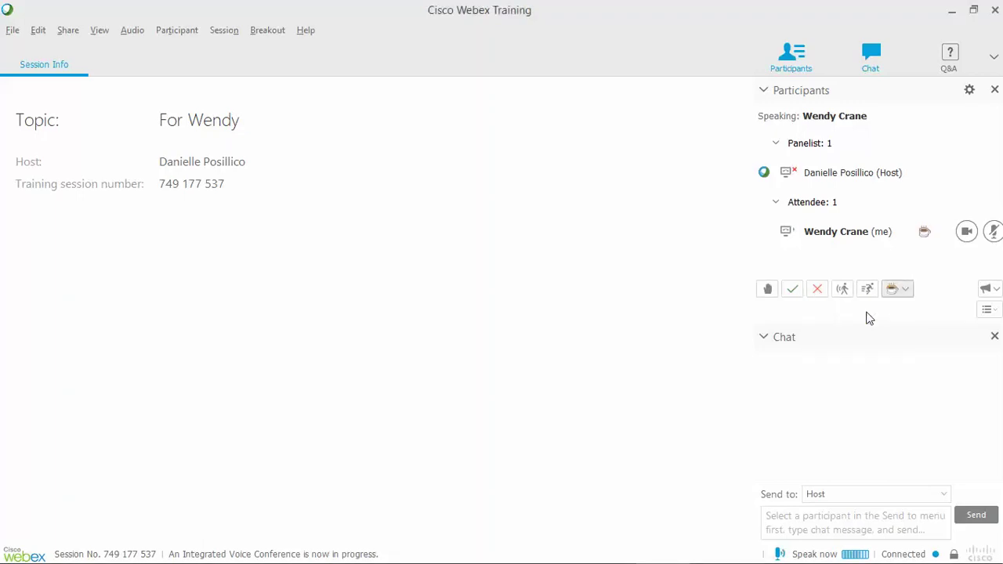
{"action": "left_click", "coordinate": [907, 288]}
{"action": "left_click", "coordinate": [824, 335]}
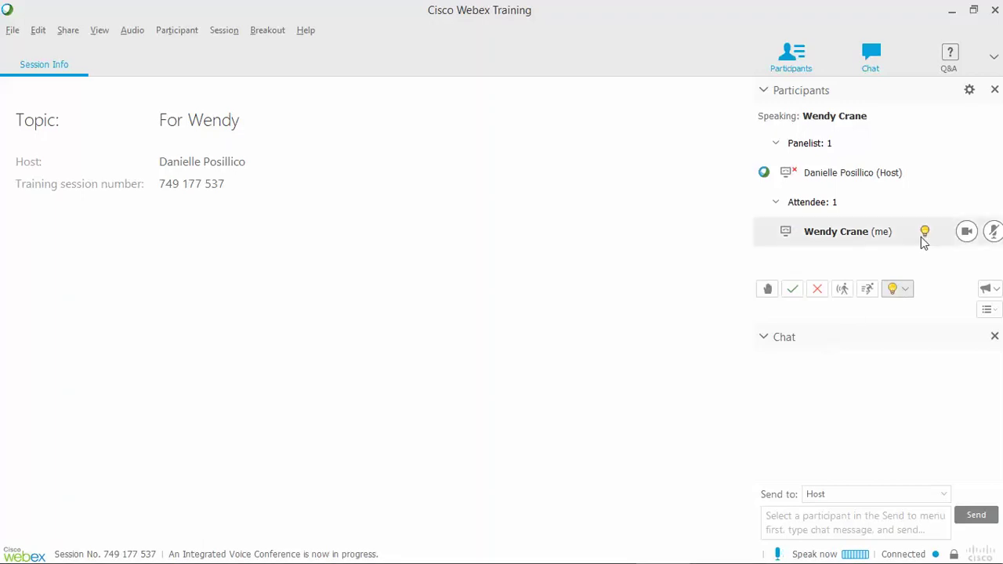
{"action": "left_click", "coordinate": [767, 289]}
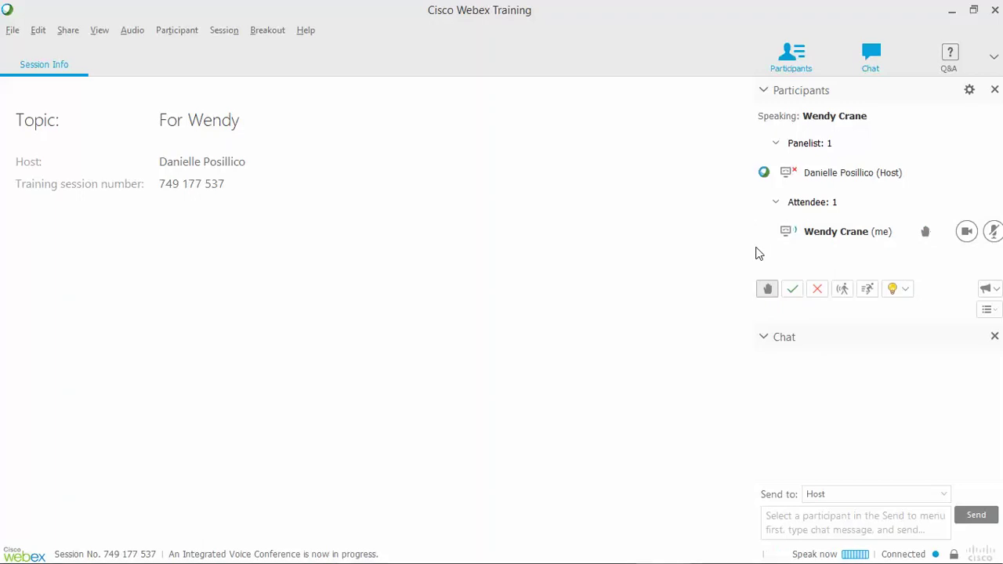
Use the Mute button in your participant row to mute and then unmute your microphone.
{"action": "left_click", "coordinate": [993, 232]}
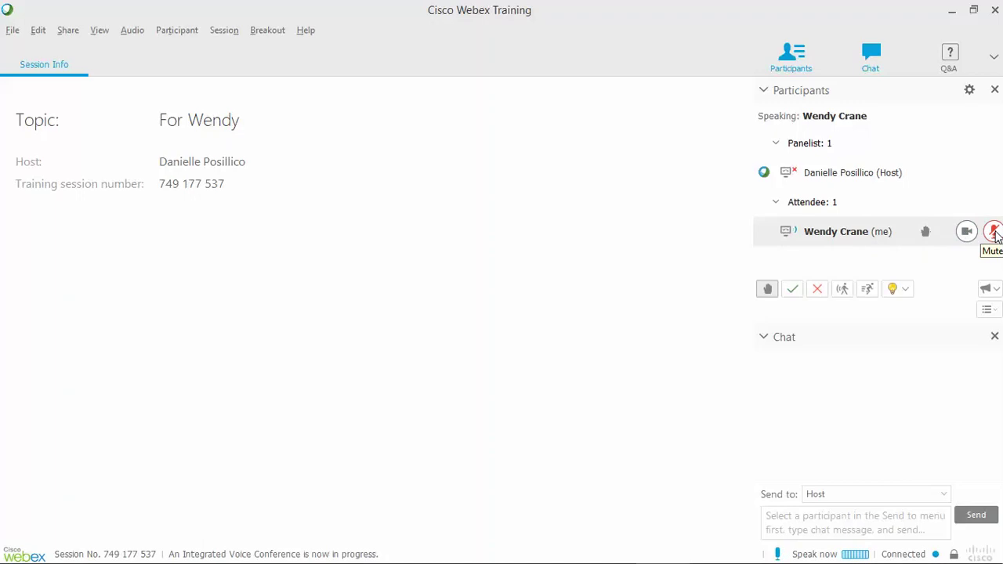
{"action": "left_click", "coordinate": [993, 234]}
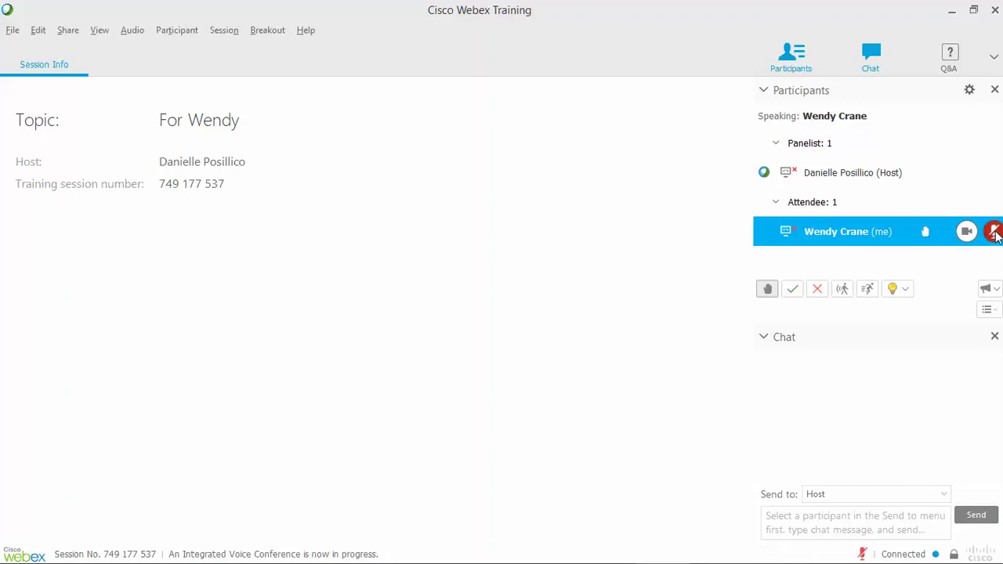
{"action": "left_click", "coordinate": [994, 233]}
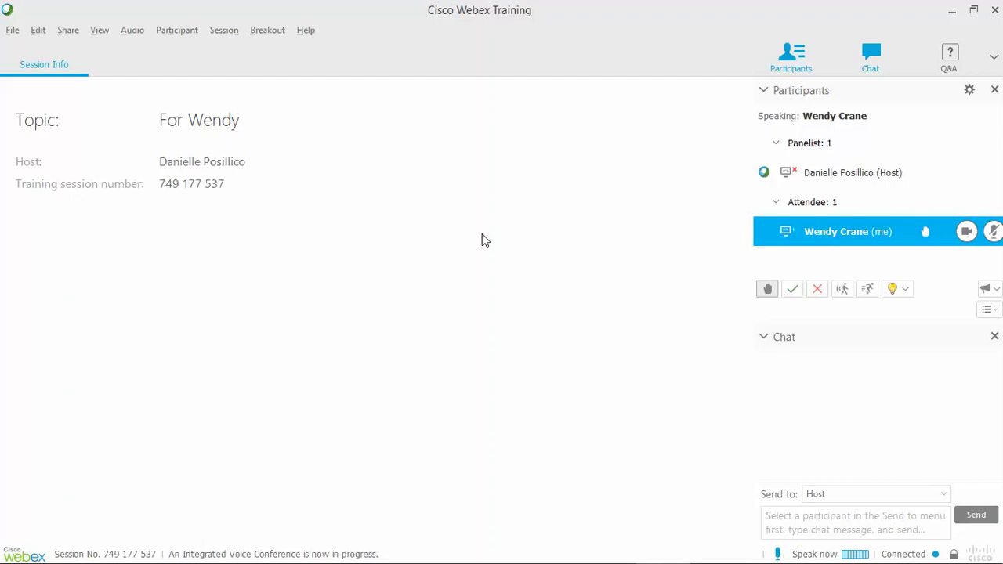
{"action": "mouse_move", "coordinate": [667, 562]}
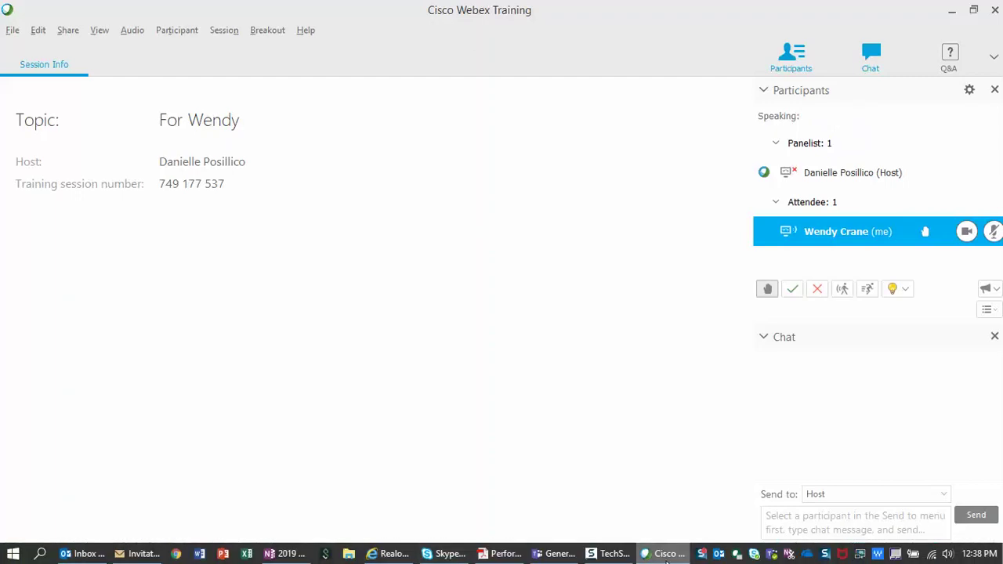